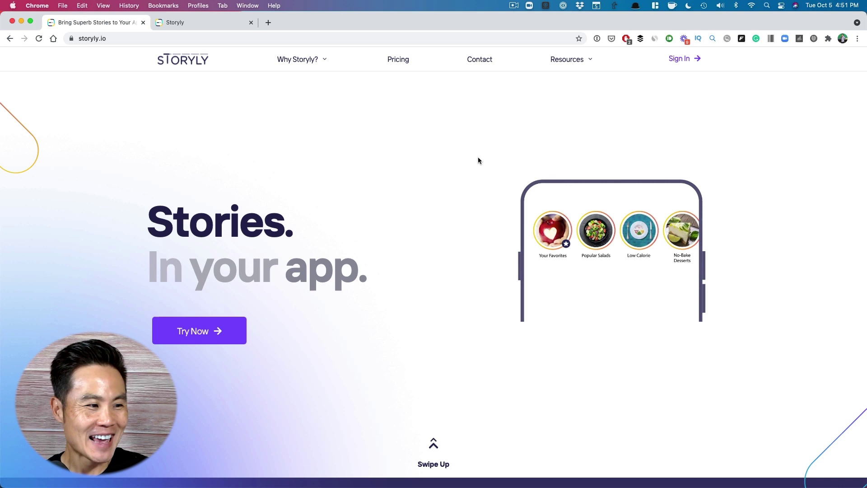
Open the Storyly login page from the home page and sign in with Google.
{"action": "scroll", "coordinate": [204, 191], "scroll_direction": "down", "scroll_amount": 1}
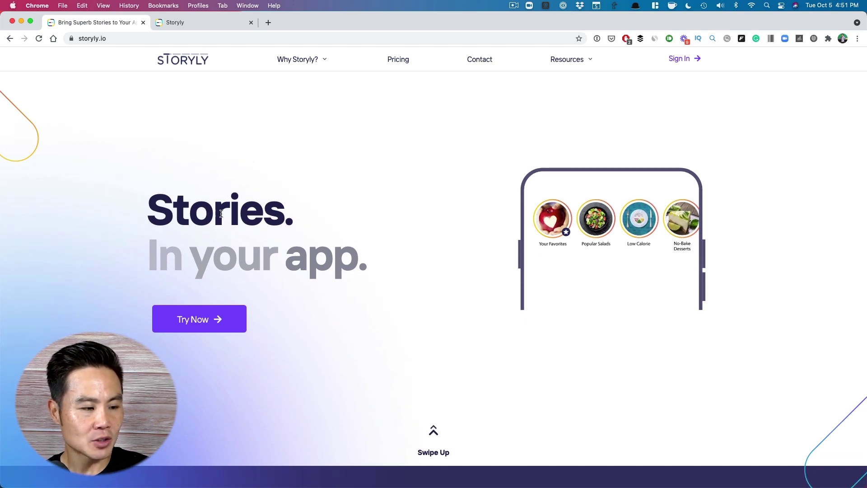
{"action": "scroll", "coordinate": [297, 264], "scroll_direction": "down", "scroll_amount": 1}
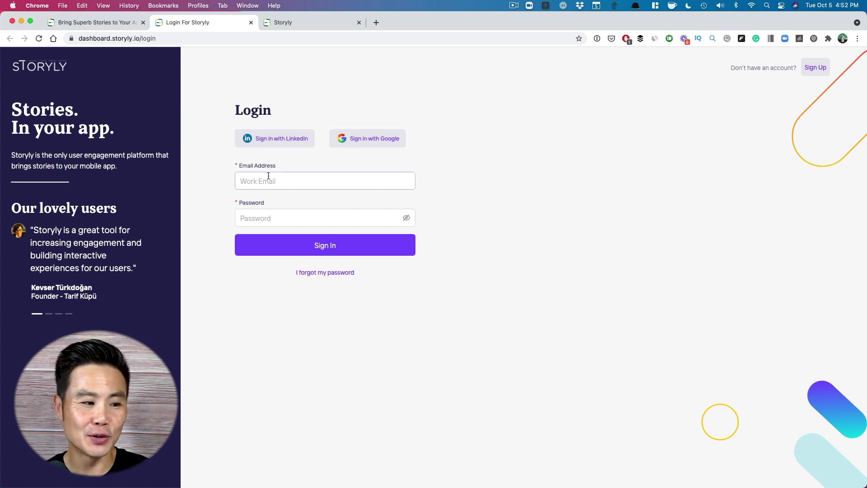
{"action": "left_click", "coordinate": [375, 140]}
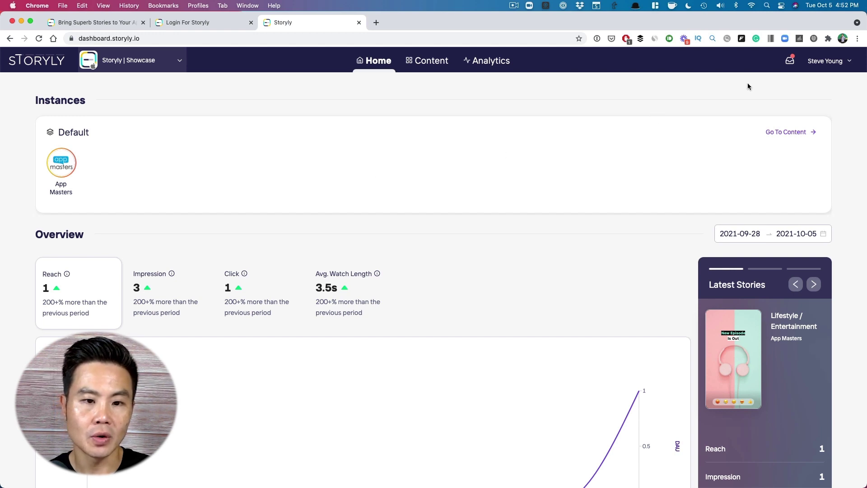
Add the live mobile app "Motivation Mindset: Lets Go" to the account's apps by searching the stores for "motivation mindset".
{"action": "left_click", "coordinate": [848, 66]}
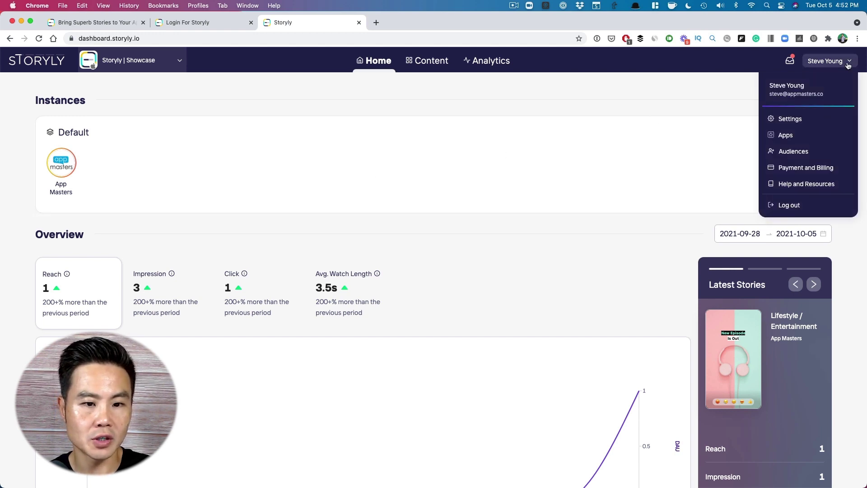
{"action": "left_click", "coordinate": [787, 137]}
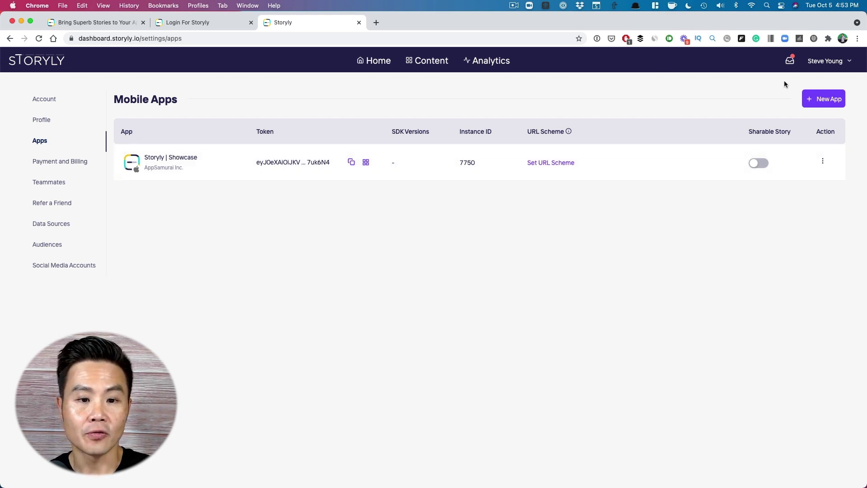
{"action": "left_click", "coordinate": [817, 98]}
{"action": "left_click", "coordinate": [412, 201]}
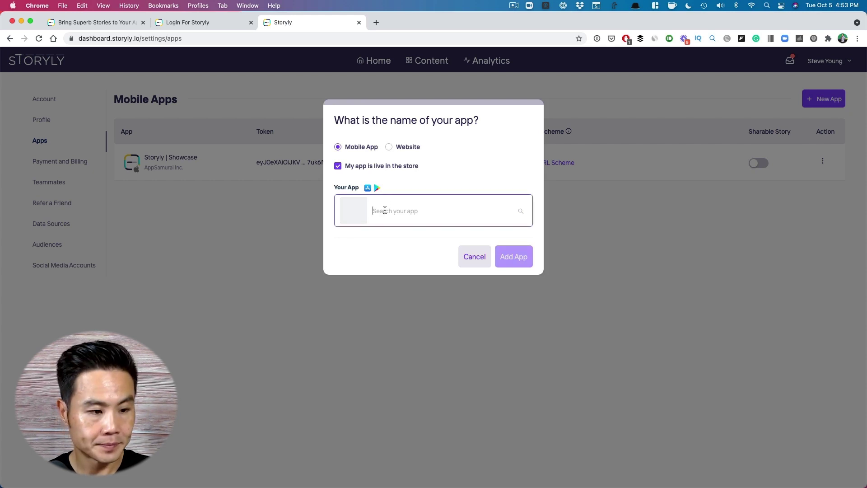
{"action": "type", "text": "mind"}
{"action": "key", "text": "BackSpace"}
{"action": "key", "text": "BackSpace"}
{"action": "type", "text": "otivation mindset"}
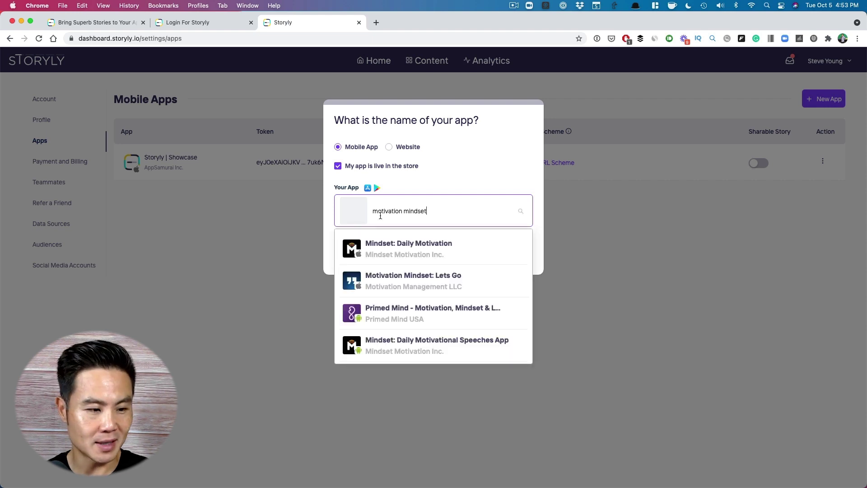
{"action": "left_click", "coordinate": [376, 281]}
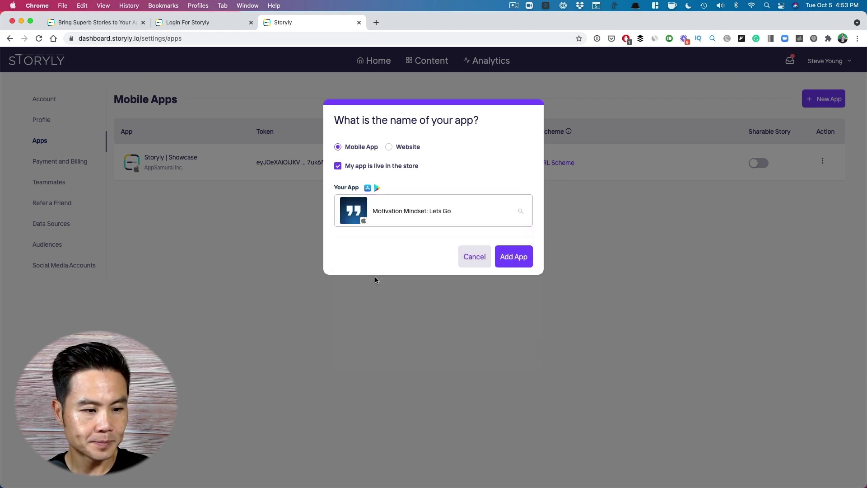
{"action": "left_click", "coordinate": [519, 249]}
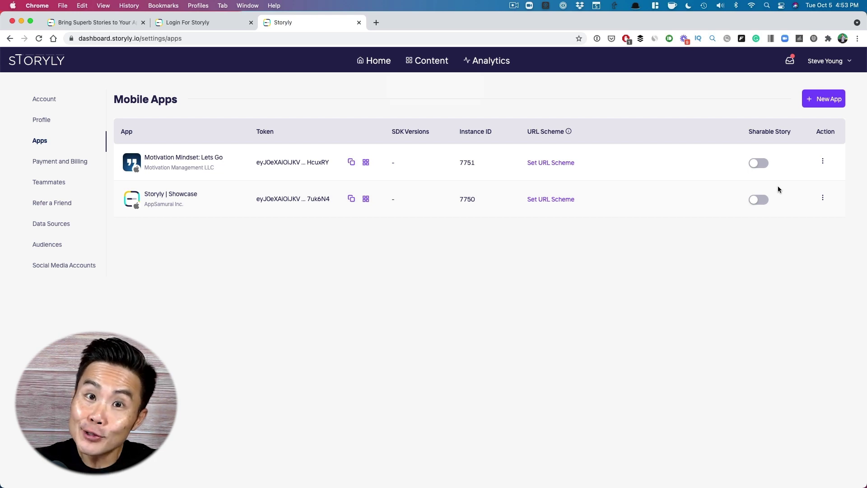
Open the content area and switch it to the Motivation Mindset: Lets Go app.
{"action": "left_click", "coordinate": [433, 61]}
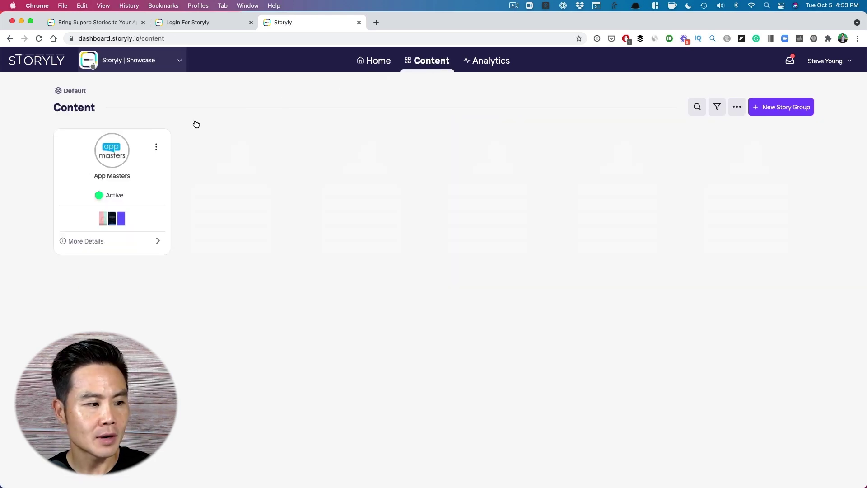
{"action": "left_click", "coordinate": [169, 63]}
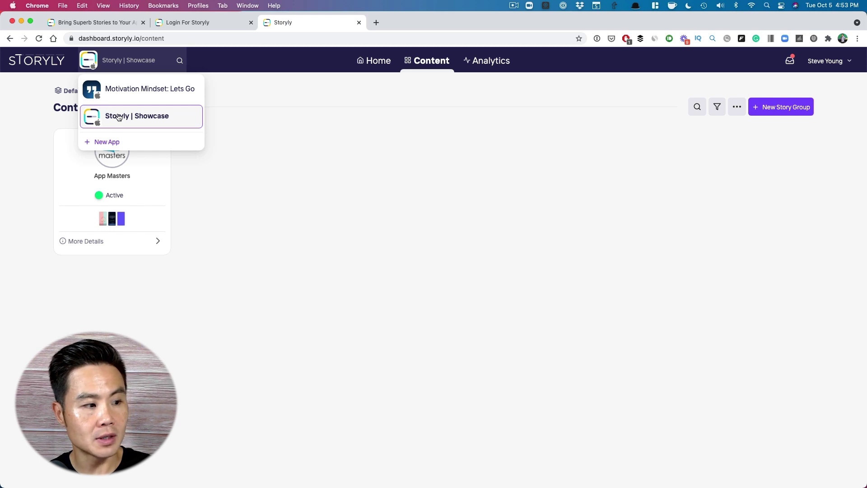
{"action": "left_click", "coordinate": [123, 90]}
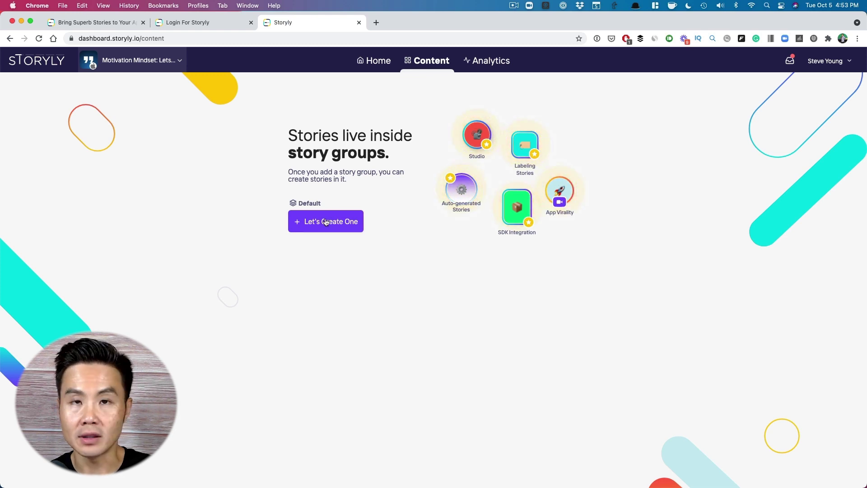
Show the content of the Storyly | Showcase app and return to Motivation Mindset: Lets Go.
{"action": "left_click", "coordinate": [178, 60]}
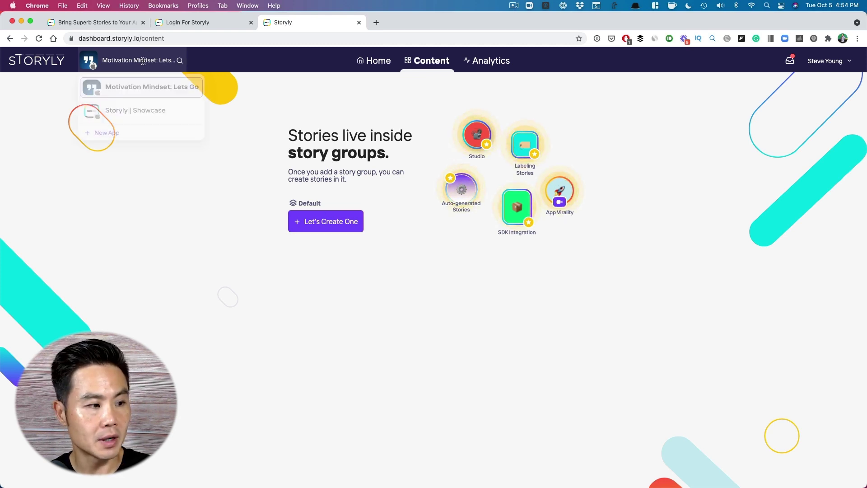
{"action": "left_click", "coordinate": [109, 123]}
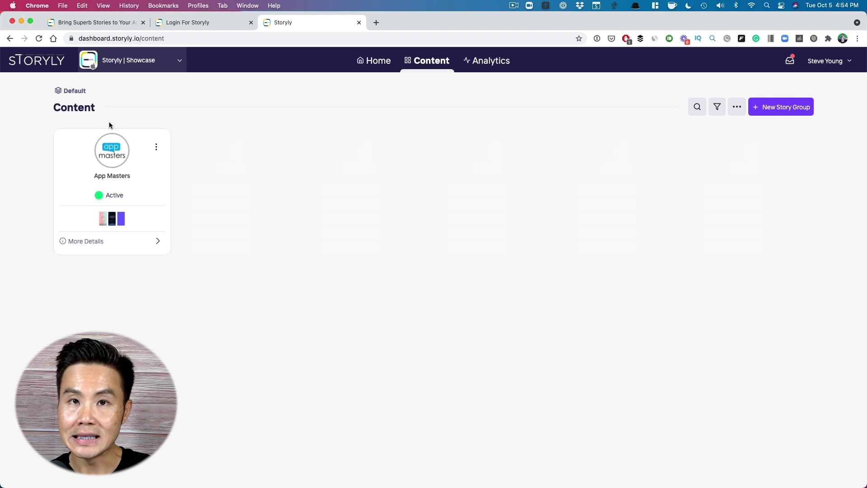
{"action": "left_click", "coordinate": [158, 61]}
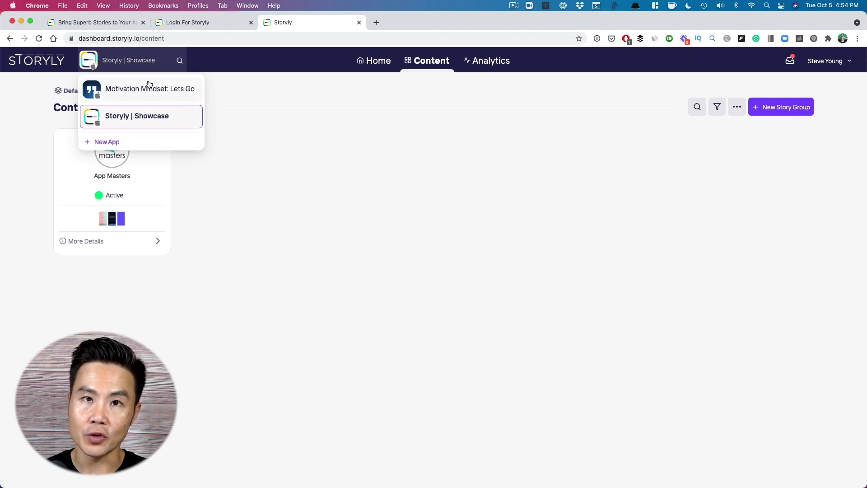
{"action": "left_click", "coordinate": [149, 86]}
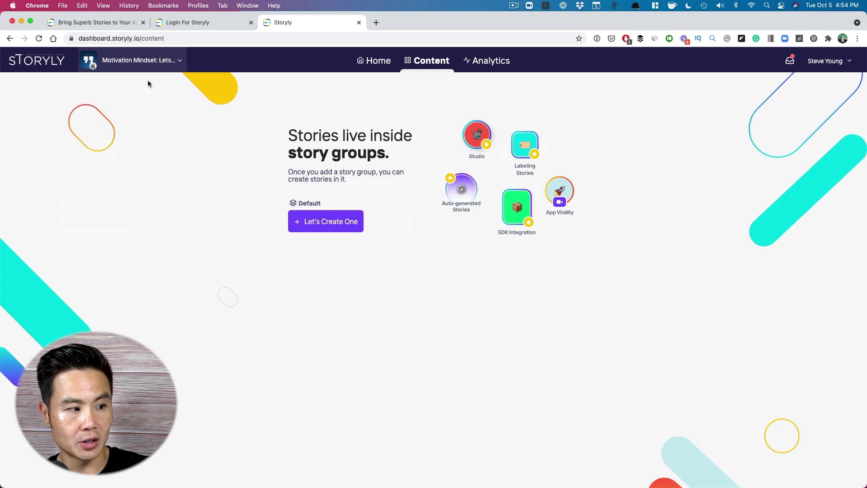
Start a new story group from scratch and title it "Motivation Demo".
{"action": "left_click", "coordinate": [318, 225]}
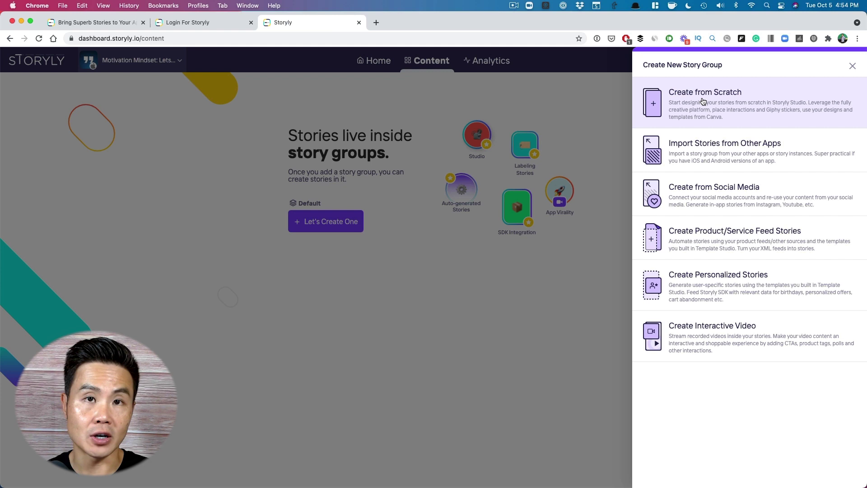
{"action": "left_click", "coordinate": [703, 101]}
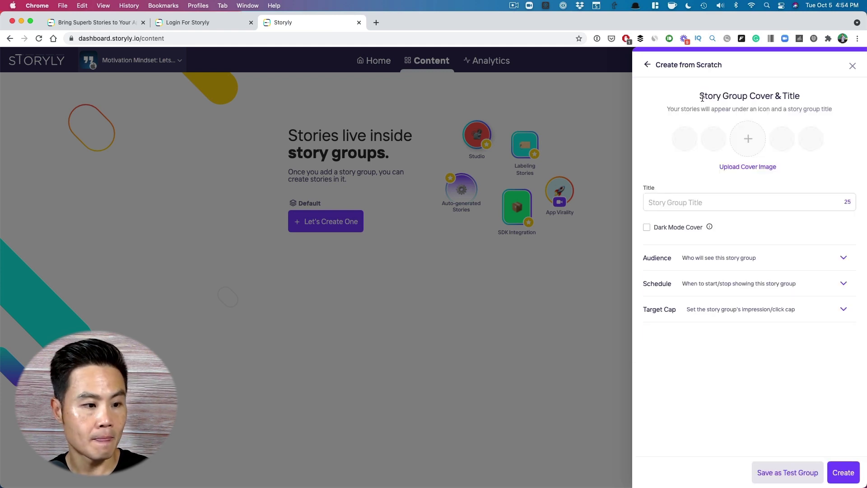
{"action": "left_click", "coordinate": [682, 201]}
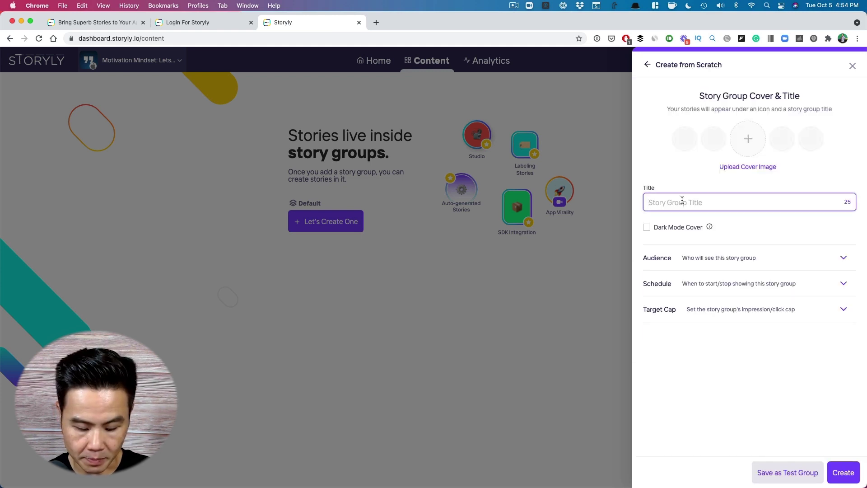
{"action": "type", "text": "Moitv"}
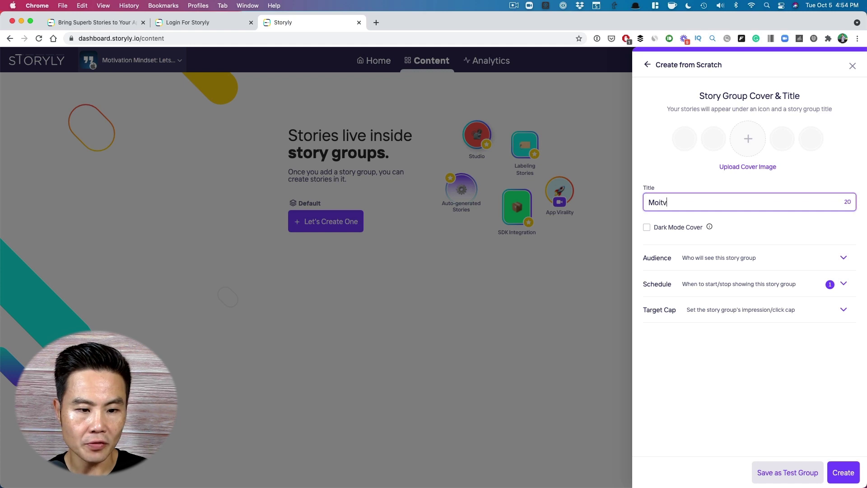
{"action": "key", "text": "BackSpace"}
{"action": "key", "text": "BackSpace"}
{"action": "key", "text": "BackSpace"}
{"action": "type", "text": "tivation M"}
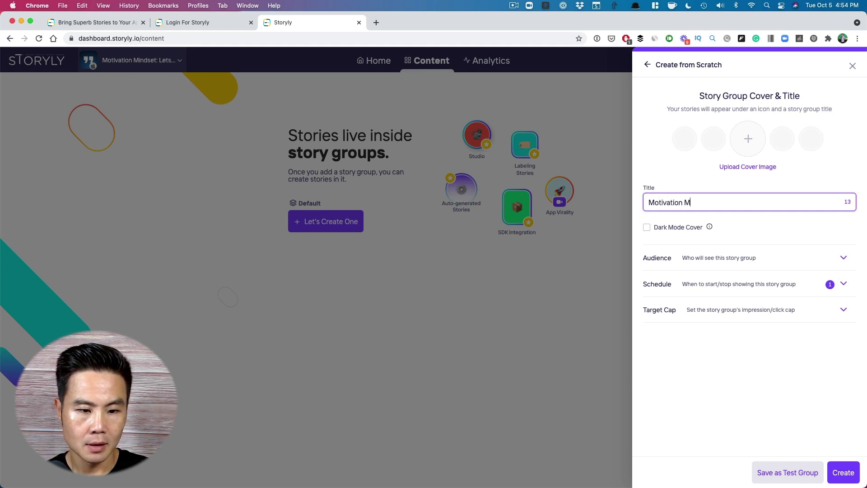
{"action": "key", "text": "BackSpace"}
{"action": "type", "text": "Demo"}
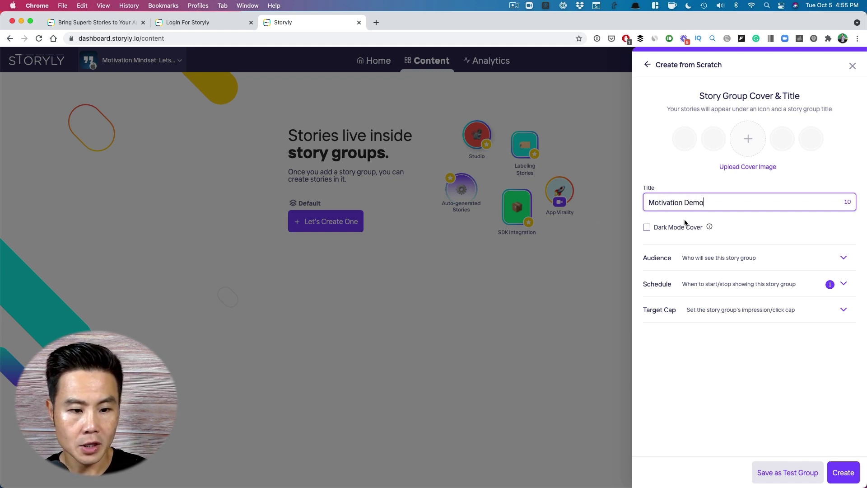
Examine the story group's audience, target cap and schedule options.
{"action": "left_click", "coordinate": [718, 260]}
{"action": "left_click", "coordinate": [718, 260]}
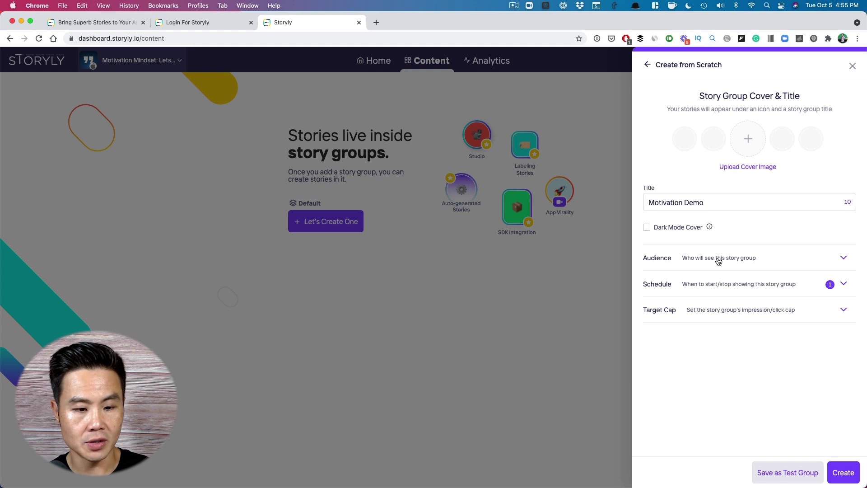
{"action": "left_click", "coordinate": [718, 261]}
{"action": "left_click", "coordinate": [717, 260]}
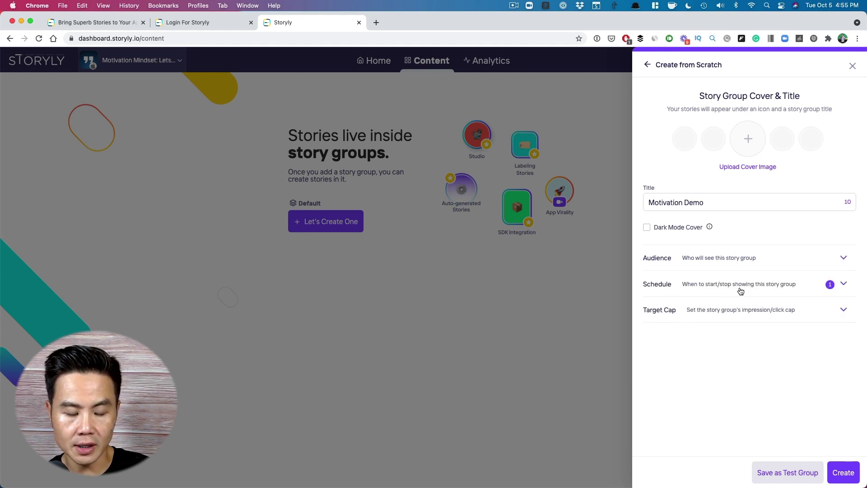
{"action": "left_click", "coordinate": [731, 311]}
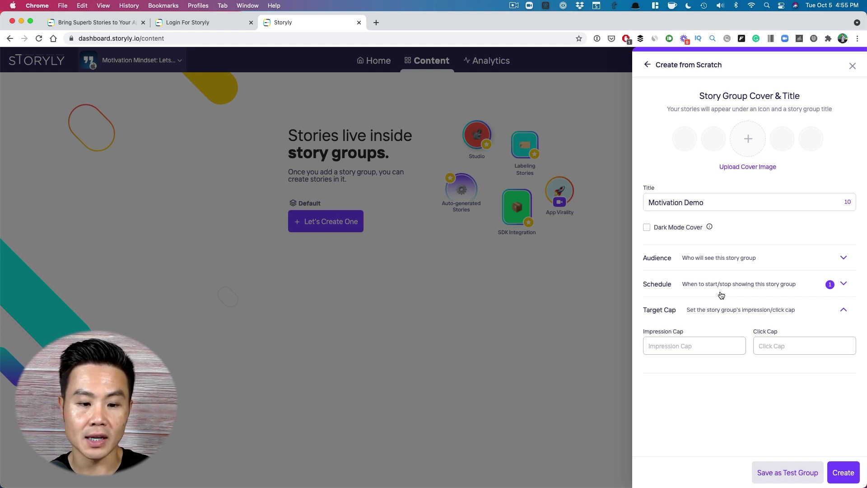
{"action": "left_click", "coordinate": [761, 285]}
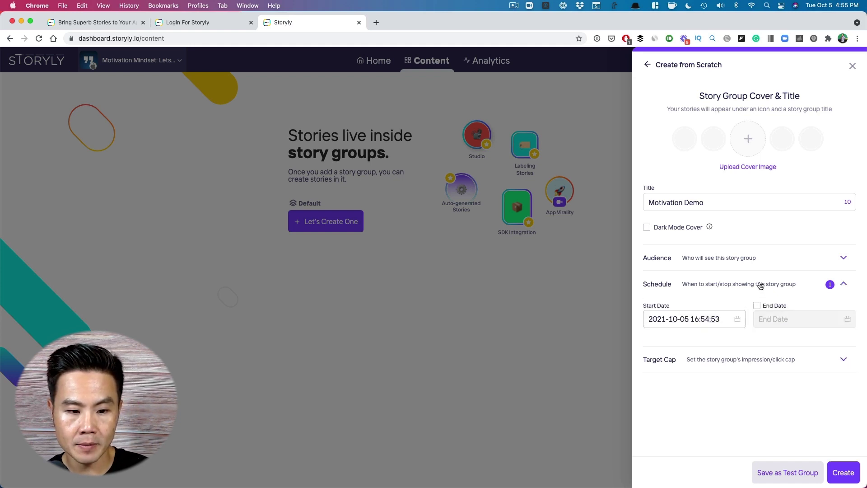
Upload the App Masters logo as the cover image with its default crop and create the story group.
{"action": "left_click", "coordinate": [775, 474]}
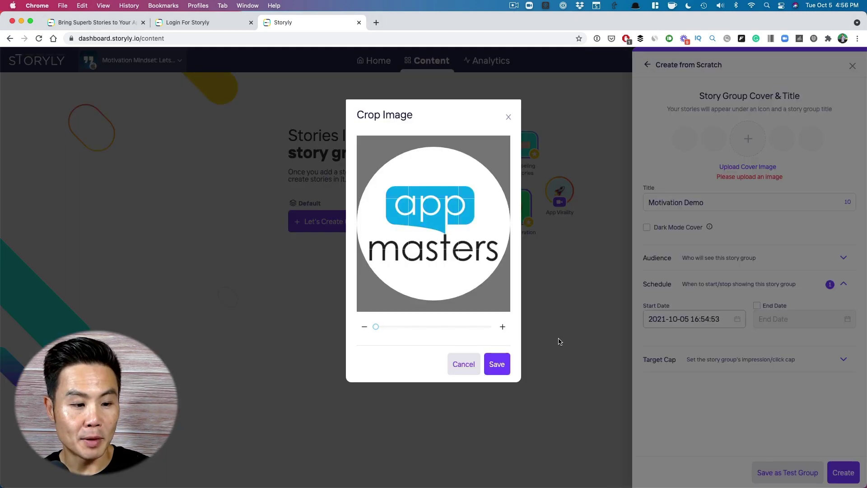
{"action": "left_click", "coordinate": [492, 364]}
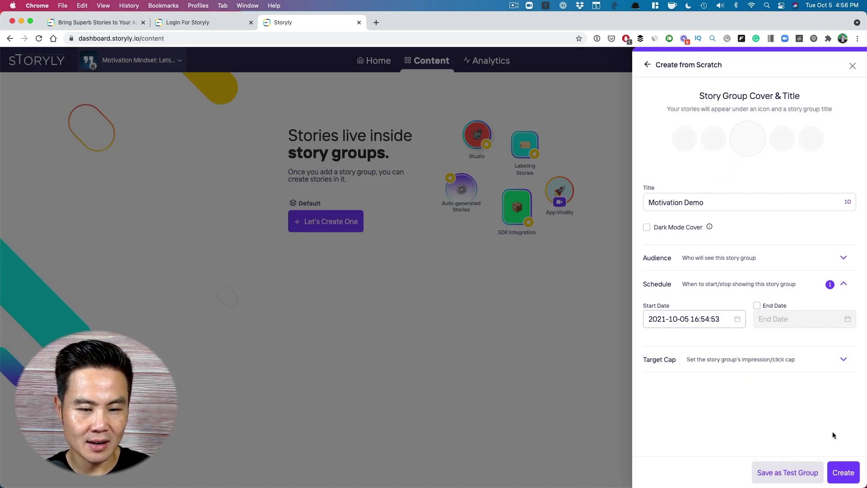
{"action": "left_click", "coordinate": [836, 473]}
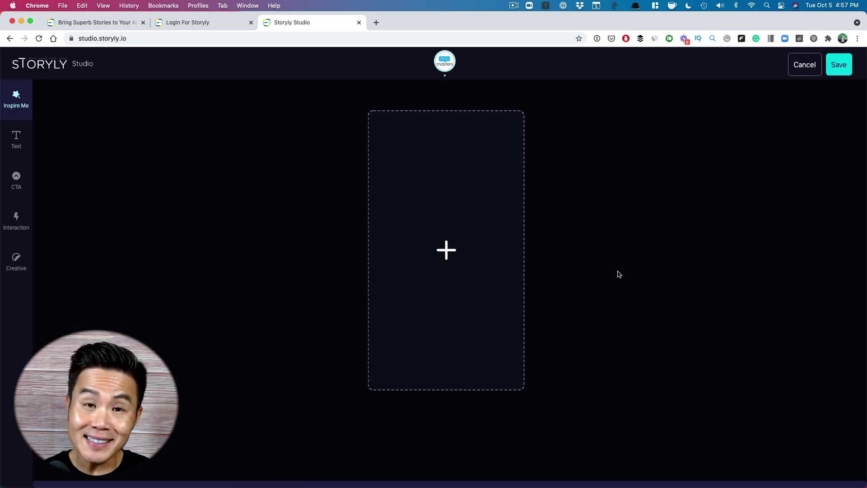
Add the "New Episode Is Out" headphones template from the Lifestyle inspiration category as the first story.
{"action": "left_click", "coordinate": [19, 107]}
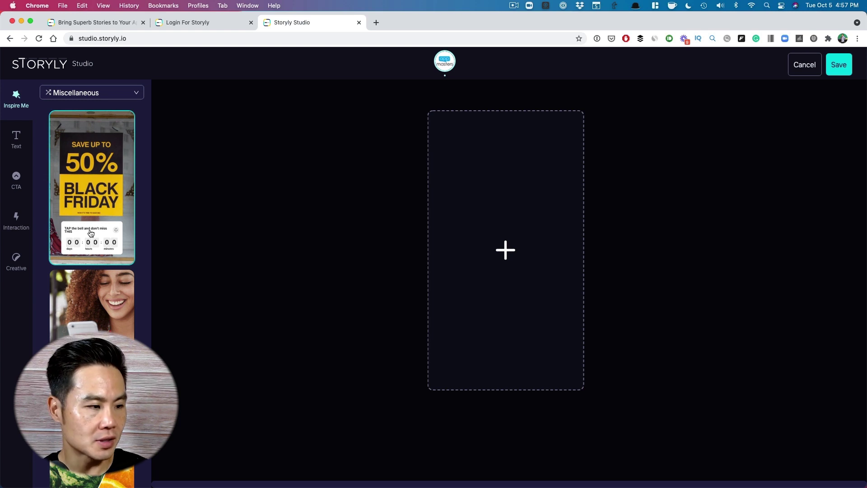
{"action": "left_click", "coordinate": [137, 93]}
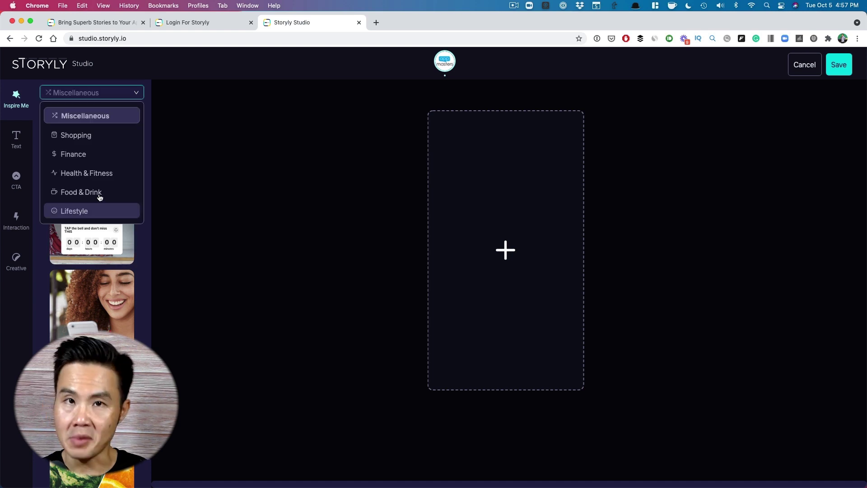
{"action": "left_click", "coordinate": [99, 209]}
{"action": "left_click", "coordinate": [100, 197]}
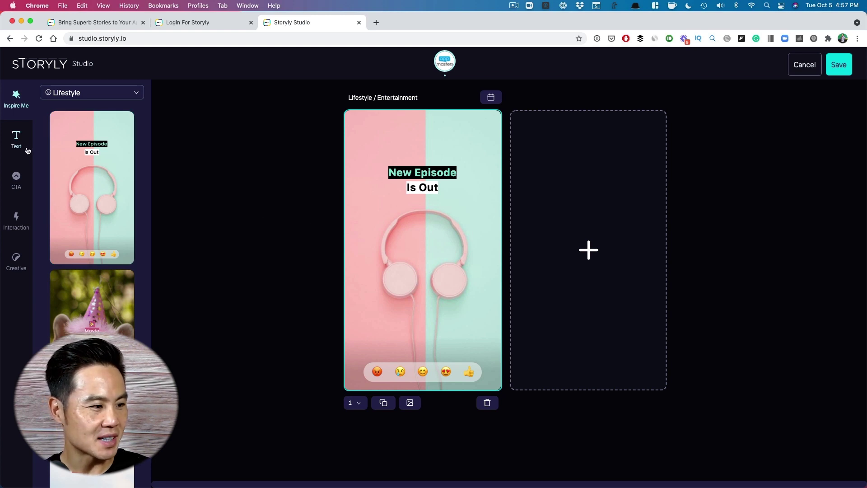
{"action": "mouse_move", "coordinate": [594, 262]}
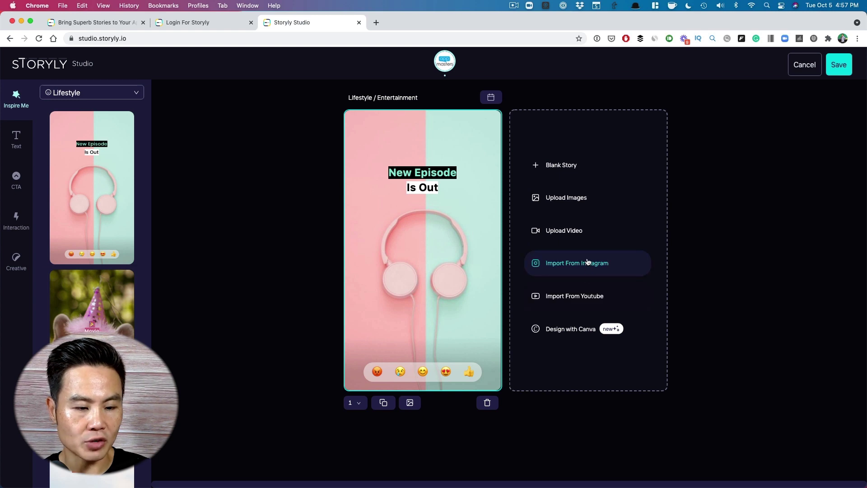
{"action": "left_click", "coordinate": [587, 261]}
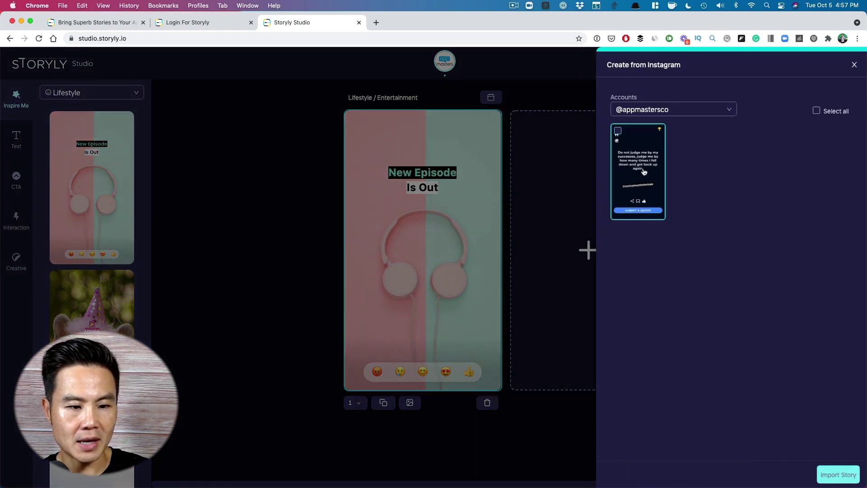
{"action": "left_click", "coordinate": [643, 177]}
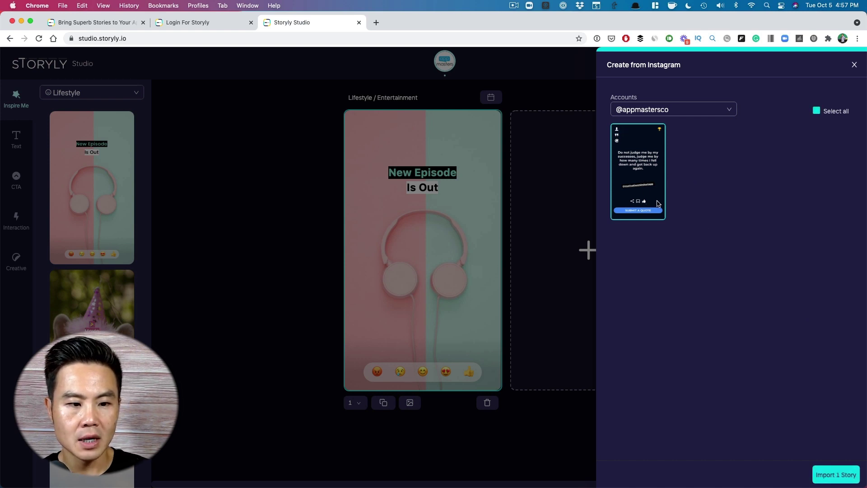
{"action": "left_click", "coordinate": [834, 475]}
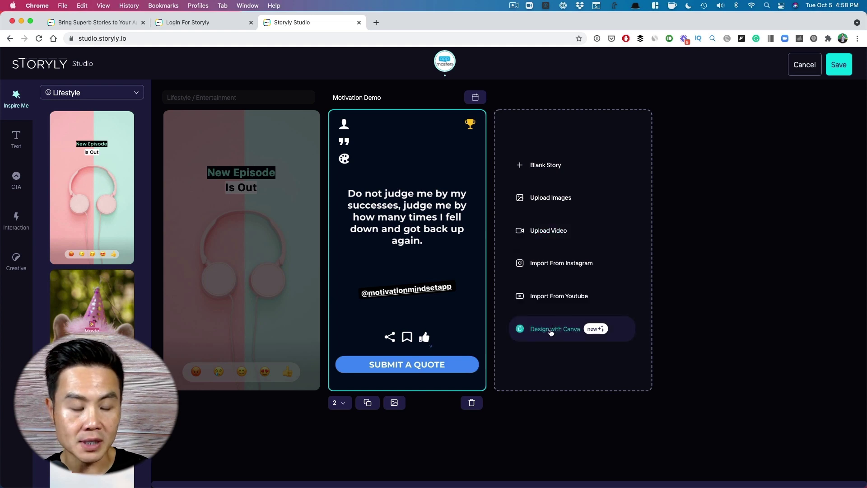
Add a blank third story and change its background colour to violet-blue.
{"action": "left_click", "coordinate": [543, 170]}
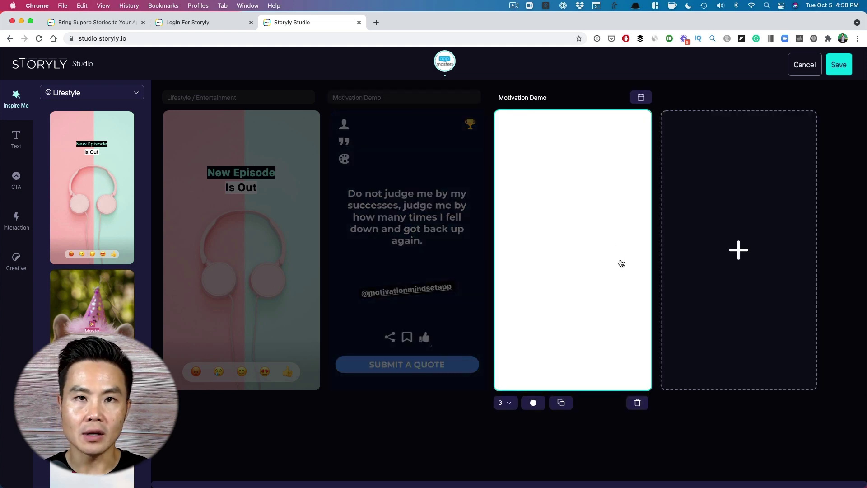
{"action": "left_click", "coordinate": [533, 402]}
{"action": "left_click", "coordinate": [612, 379]}
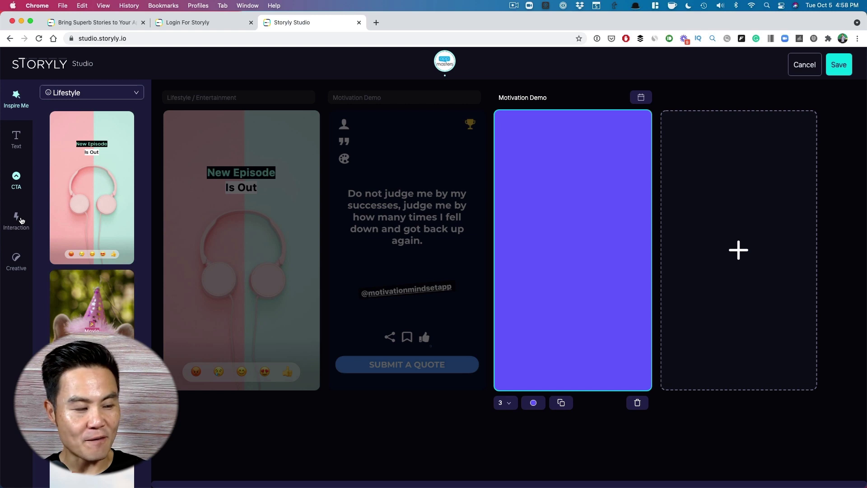
Place a light-style countdown interaction on the blank third story.
{"action": "left_click", "coordinate": [21, 221]}
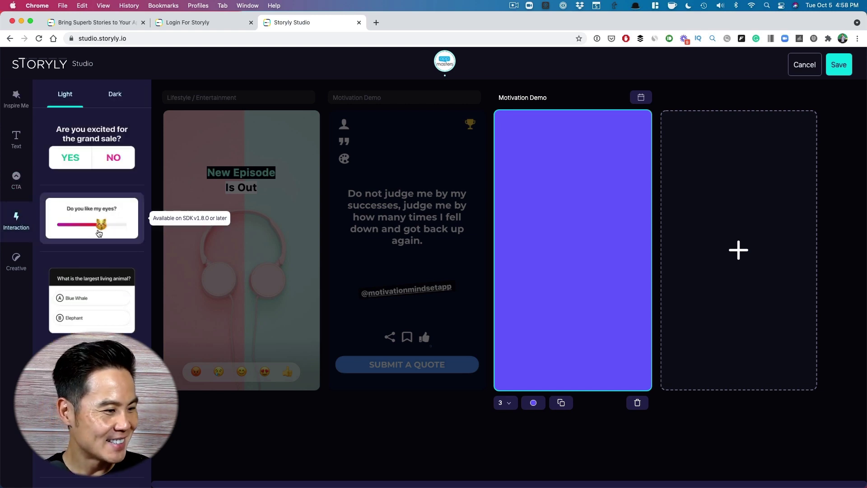
{"action": "scroll", "coordinate": [91, 226], "scroll_direction": "down", "scroll_amount": 3}
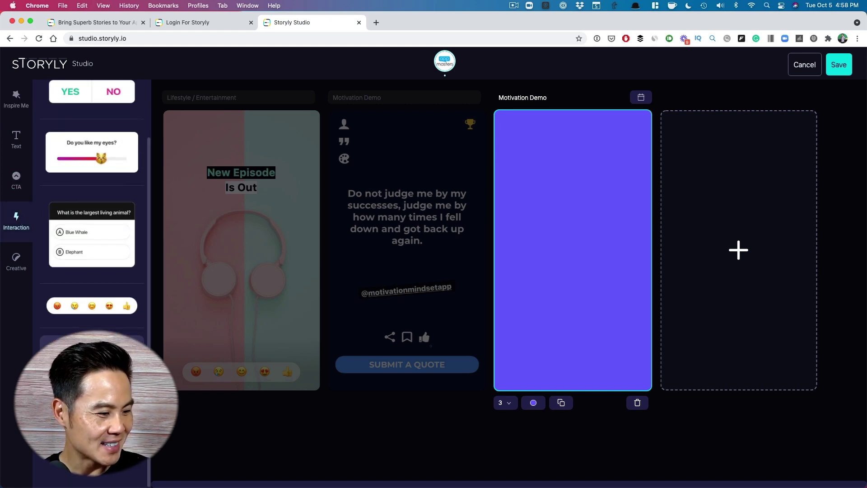
{"action": "left_click_drag", "start_coordinate": [91, 369], "coordinate": [573, 193]}
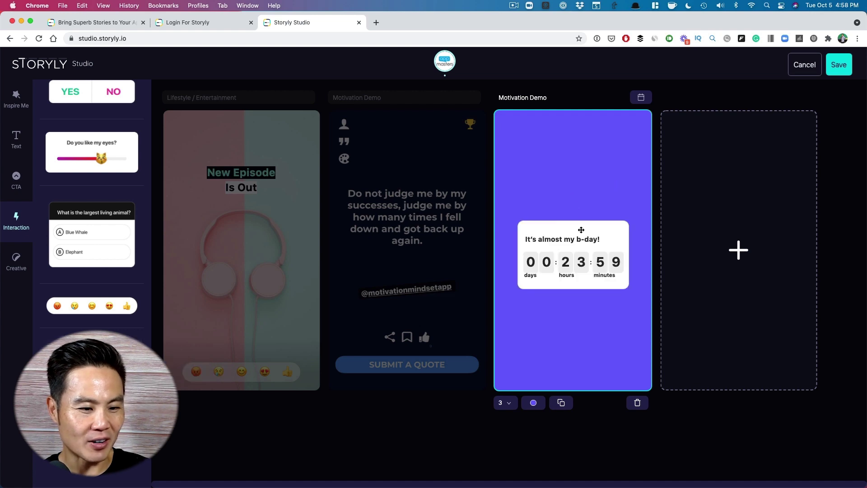
Change the countdown's title to "This week's YouTube live stream".
{"action": "double_click", "coordinate": [581, 238]}
{"action": "left_click", "coordinate": [416, 124]}
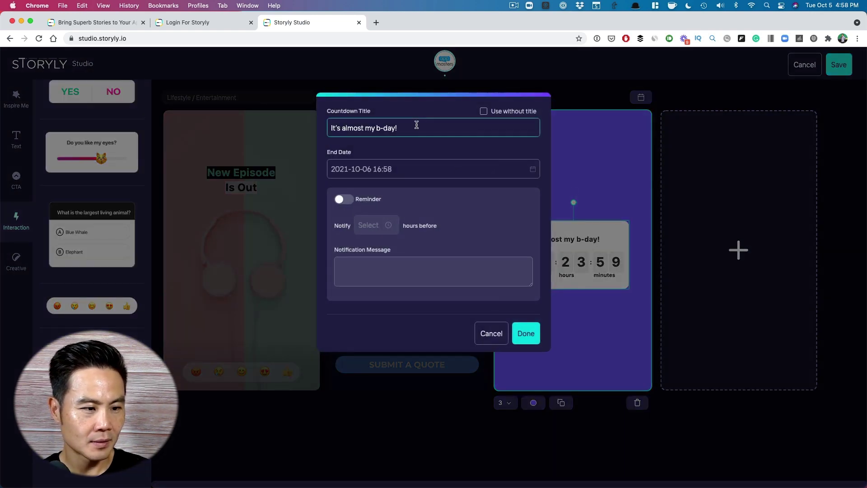
{"action": "key", "text": "super+a"}
{"action": "type", "text": "Check"}
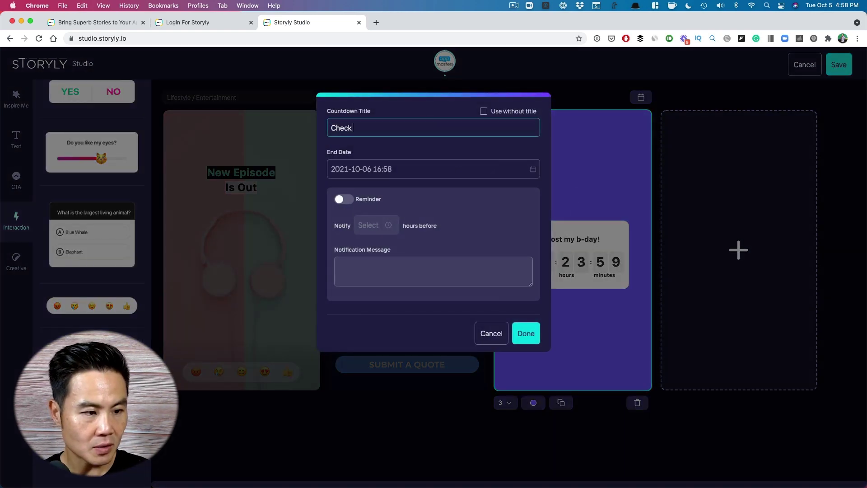
{"action": "type", "text": " out this week's "}
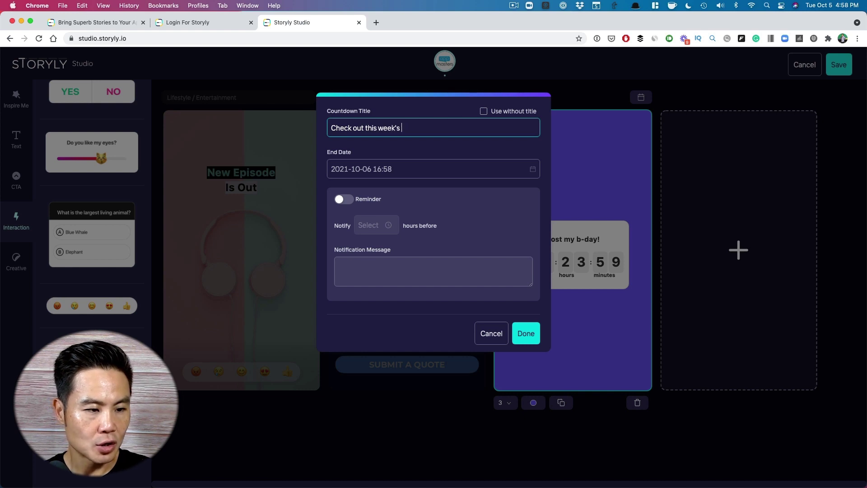
{"action": "type", "text": "YouTube live str"}
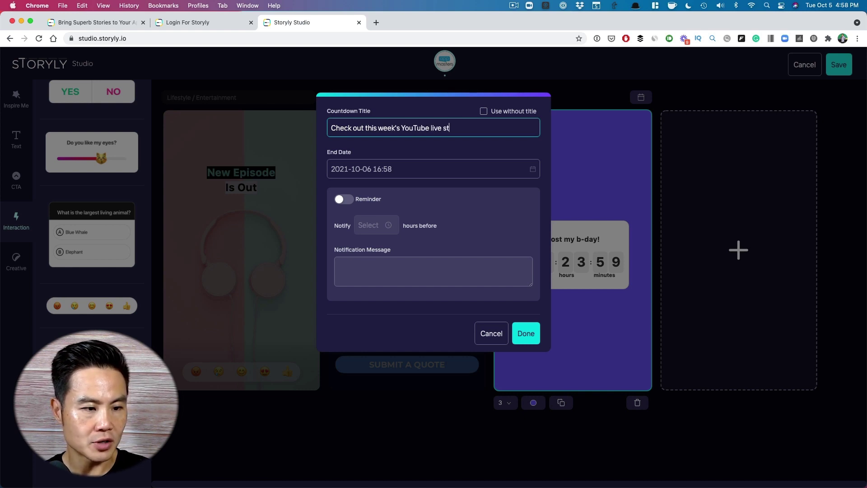
{"action": "key", "text": "BackSpace"}
{"action": "key", "text": "BackSpace"}
{"action": "key", "text": "BackSpace"}
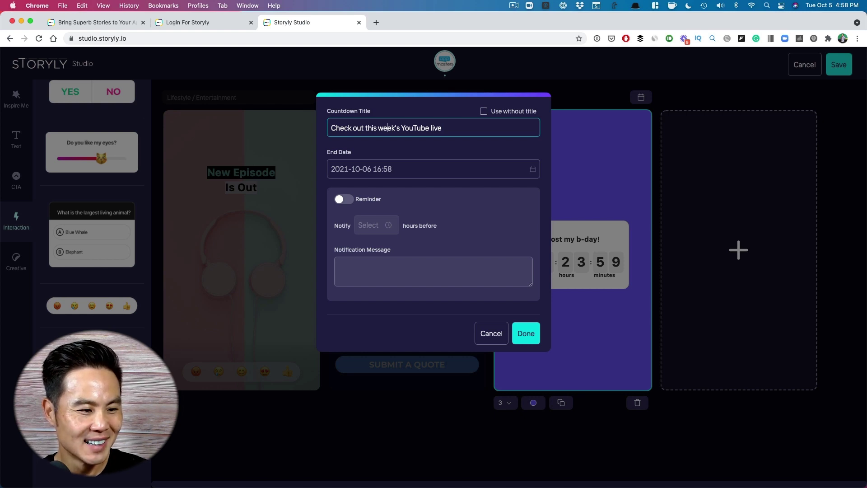
{"action": "left_click_drag", "start_coordinate": [367, 128], "coordinate": [331, 127]}
{"action": "type", "text": "T"}
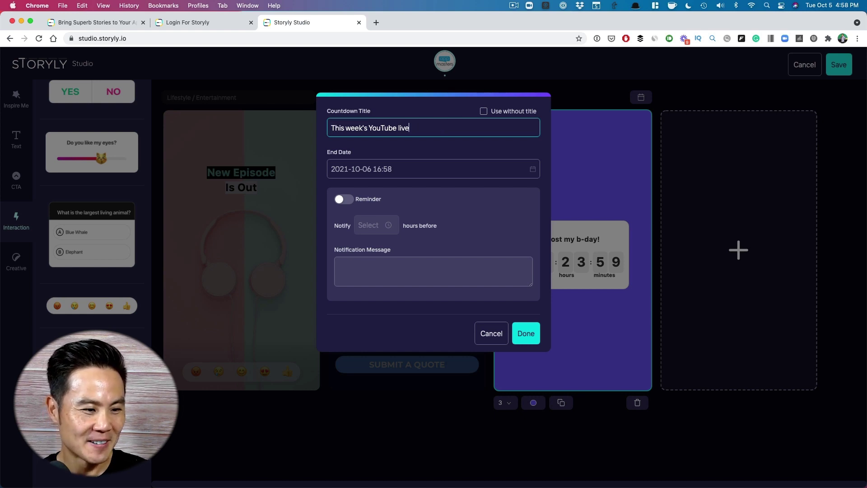
{"action": "type", "text": "stream"}
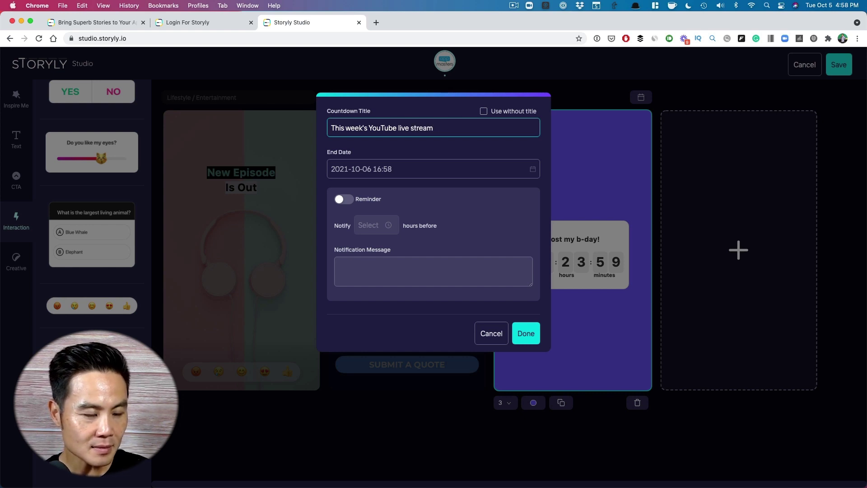
{"action": "left_click", "coordinate": [360, 169]}
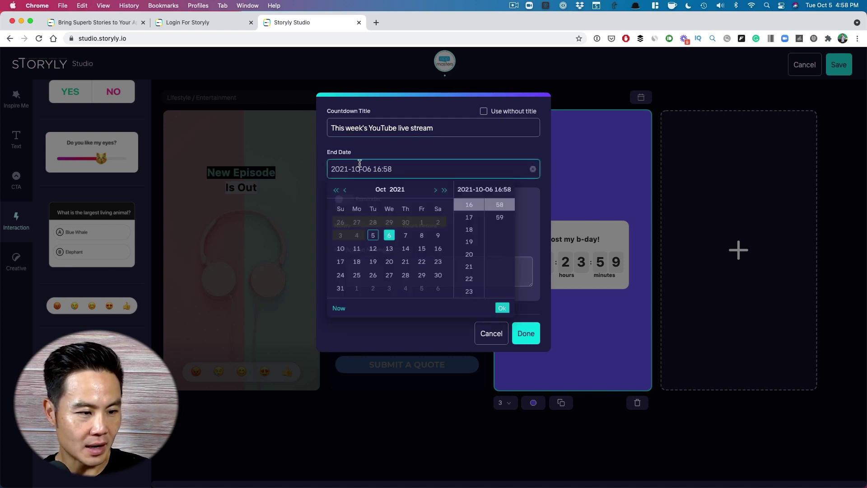
{"action": "left_click", "coordinate": [422, 236]}
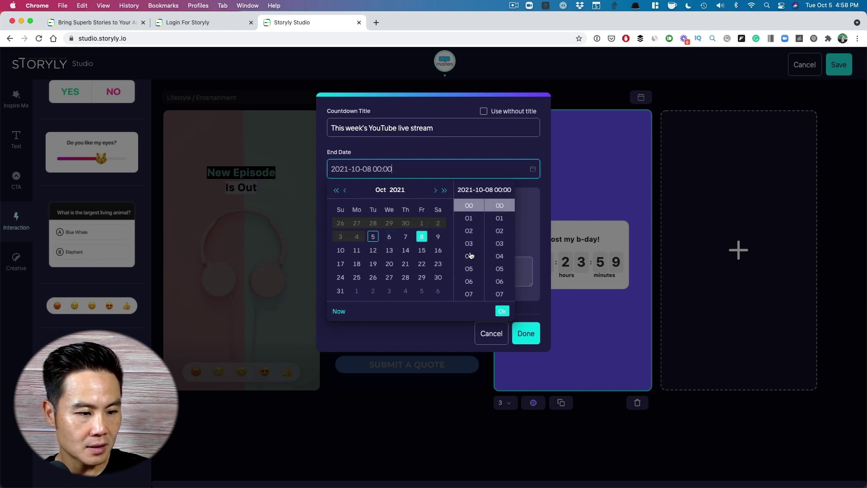
{"action": "scroll", "coordinate": [469, 256], "scroll_direction": "down", "scroll_amount": 3}
{"action": "left_click", "coordinate": [465, 233]}
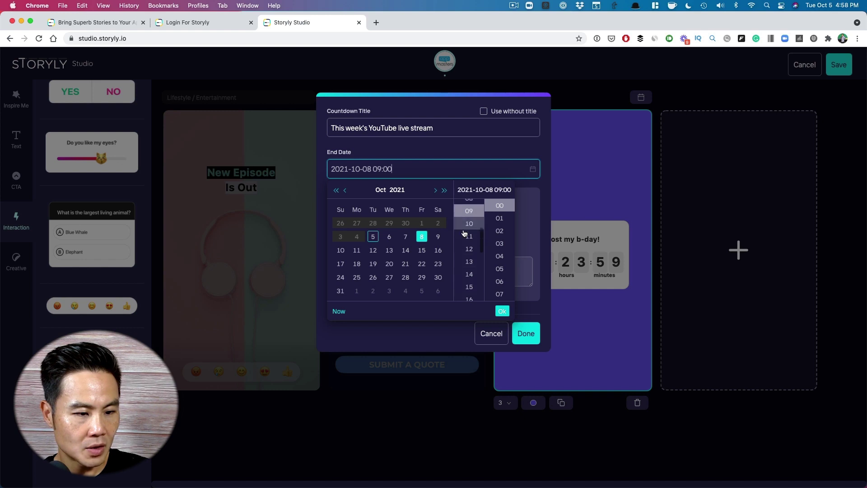
{"action": "left_click", "coordinate": [502, 311]}
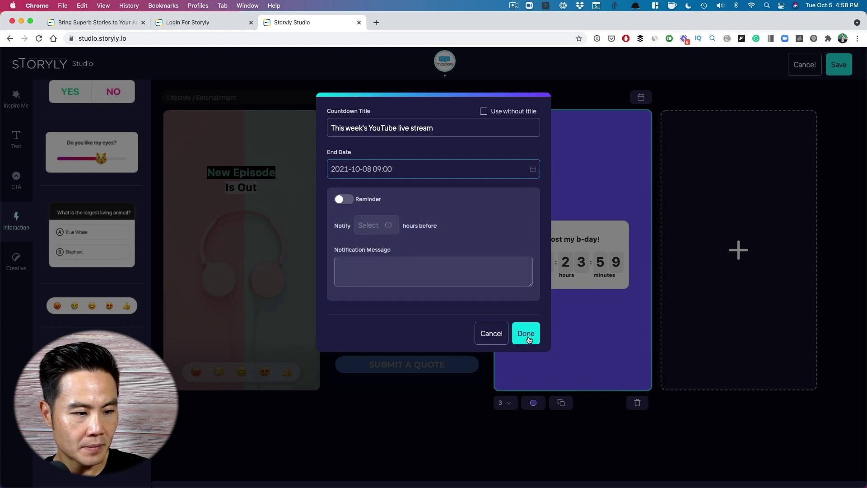
{"action": "left_click", "coordinate": [526, 334]}
{"action": "left_click", "coordinate": [586, 209]}
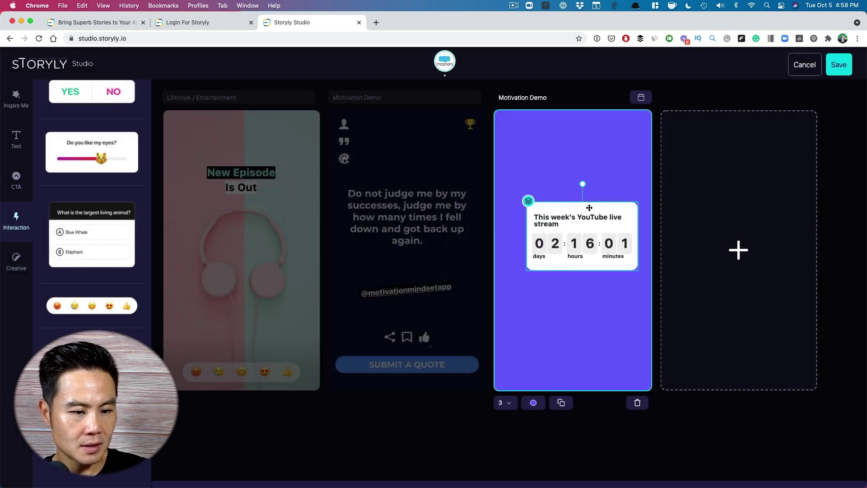
{"action": "left_click_drag", "start_coordinate": [589, 208], "coordinate": [582, 186]}
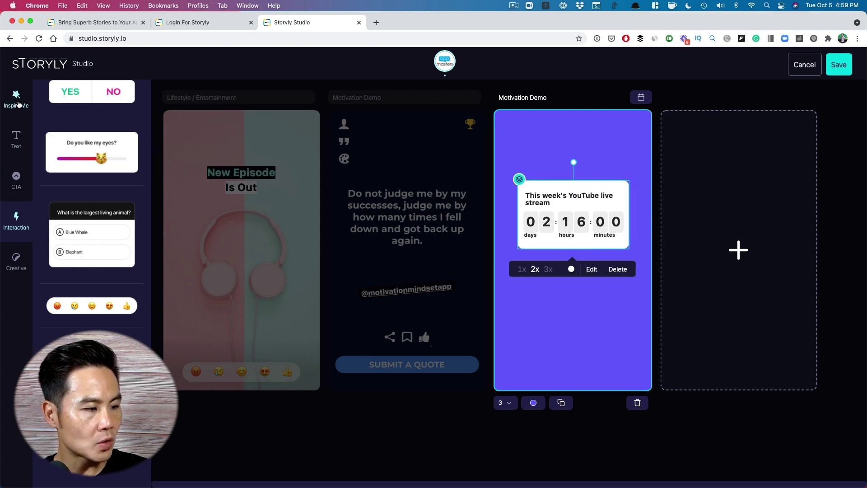
{"action": "left_click", "coordinate": [16, 181]}
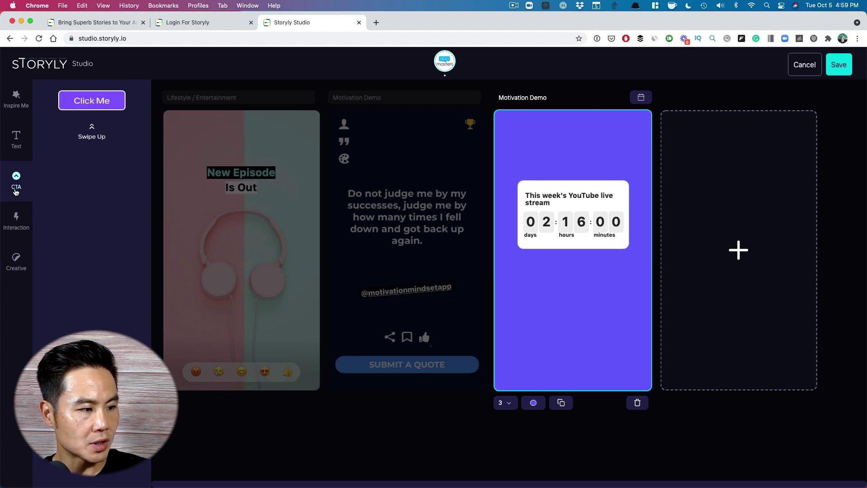
{"action": "left_click", "coordinate": [84, 135]}
{"action": "left_click", "coordinate": [571, 369]}
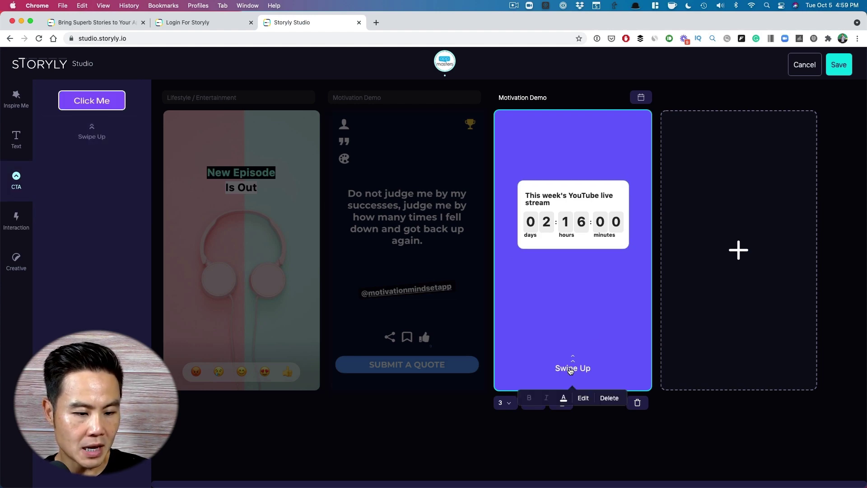
{"action": "left_click", "coordinate": [583, 397]}
{"action": "left_click", "coordinate": [363, 173]}
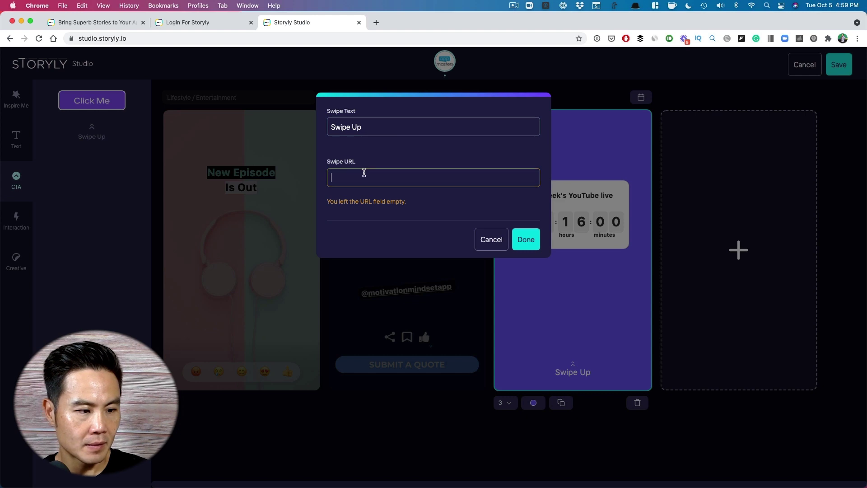
{"action": "type", "text": "https://www.appmasters.com/youtube"}
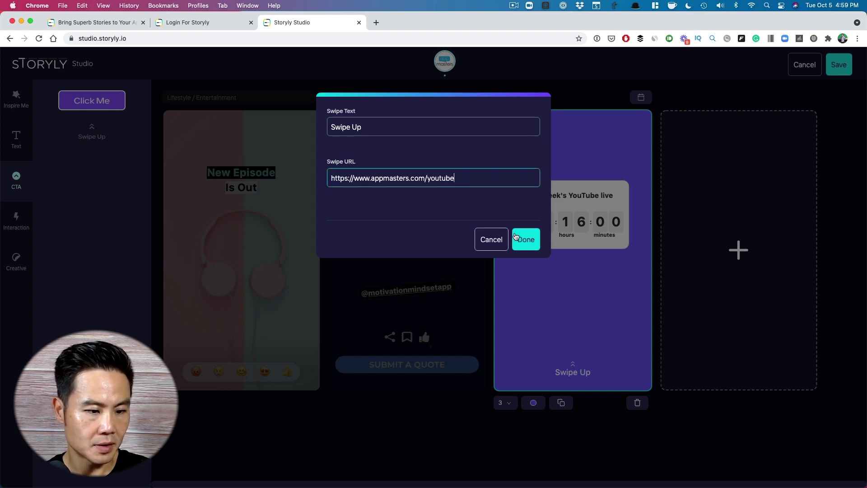
{"action": "left_click", "coordinate": [517, 238]}
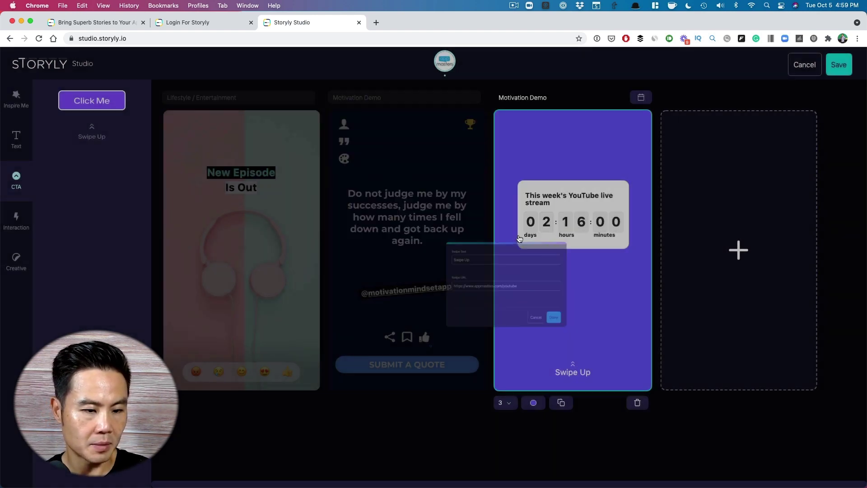
{"action": "left_click", "coordinate": [838, 63]}
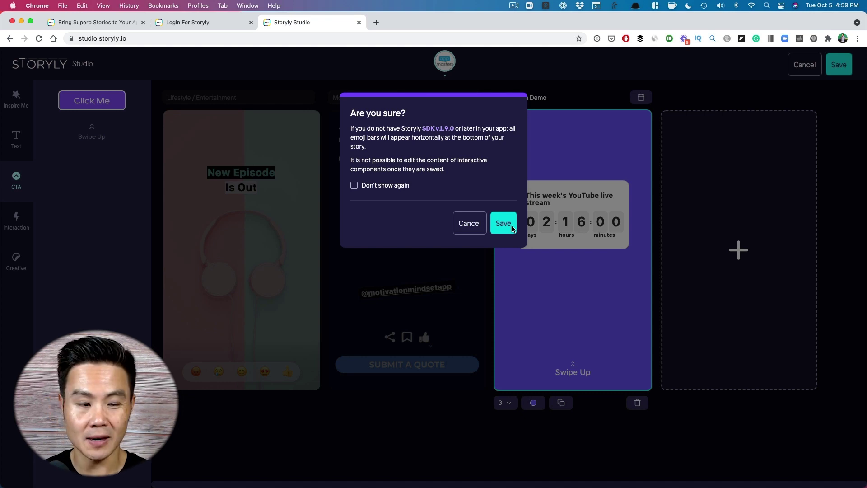
{"action": "left_click", "coordinate": [513, 228]}
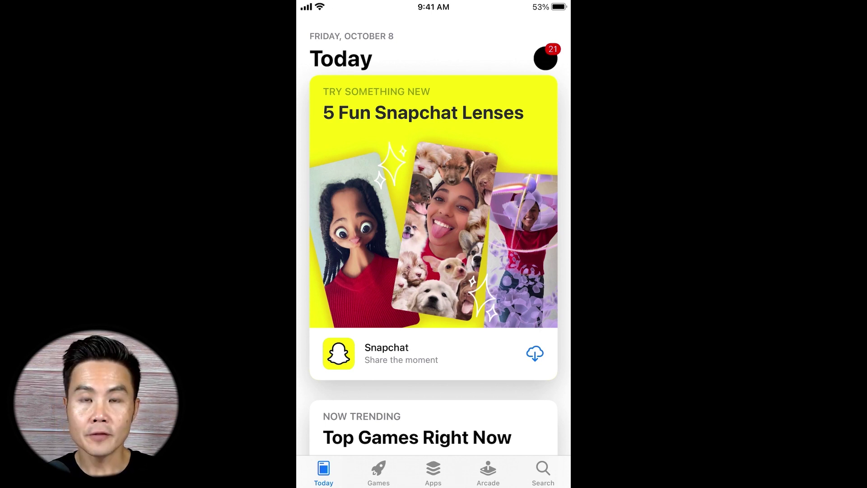
Switch to the App Store on the phone, search for "storyly | showcase" and open the Storyly | Showcase app.
{"action": "left_click", "coordinate": [543, 472]}
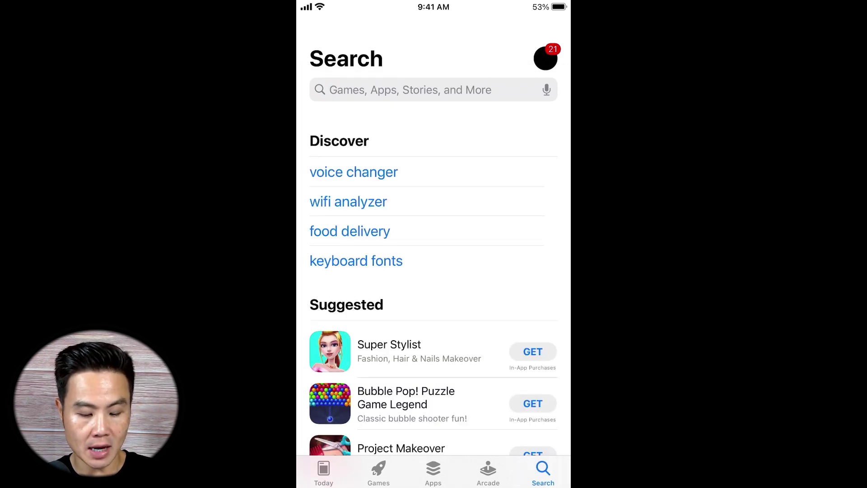
{"action": "left_click", "coordinate": [406, 90]}
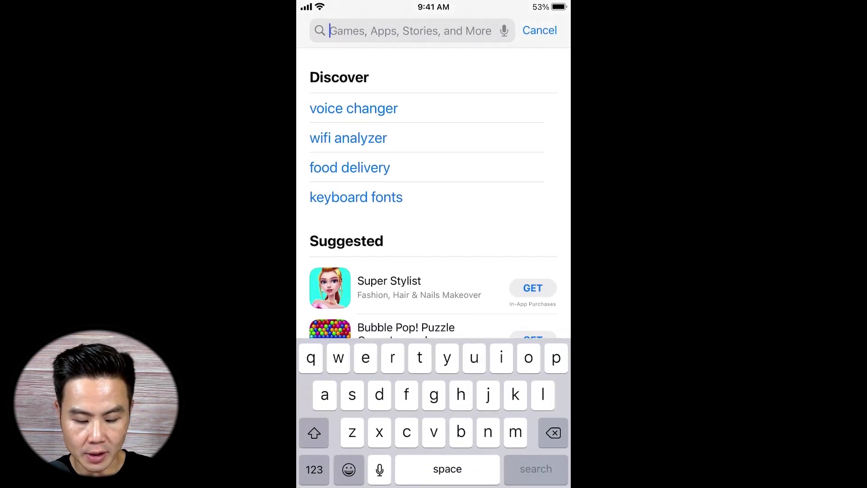
{"action": "type", "text": "stor"}
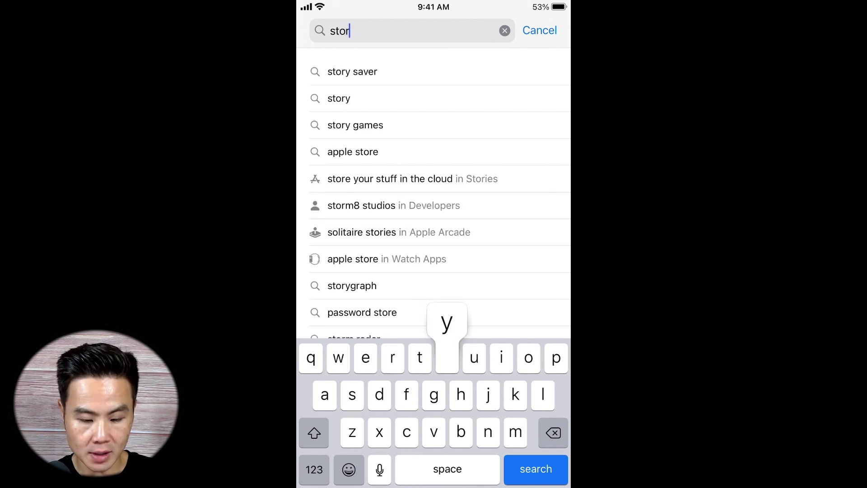
{"action": "type", "text": "yly"}
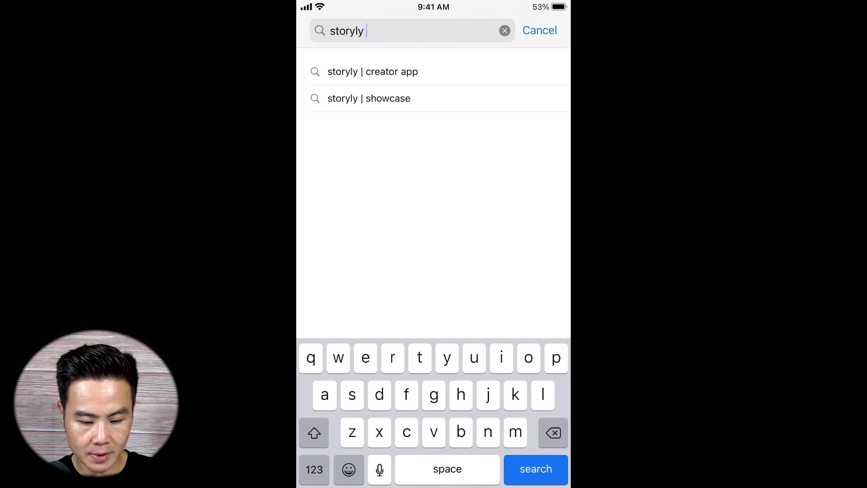
{"action": "left_click", "coordinate": [369, 99]}
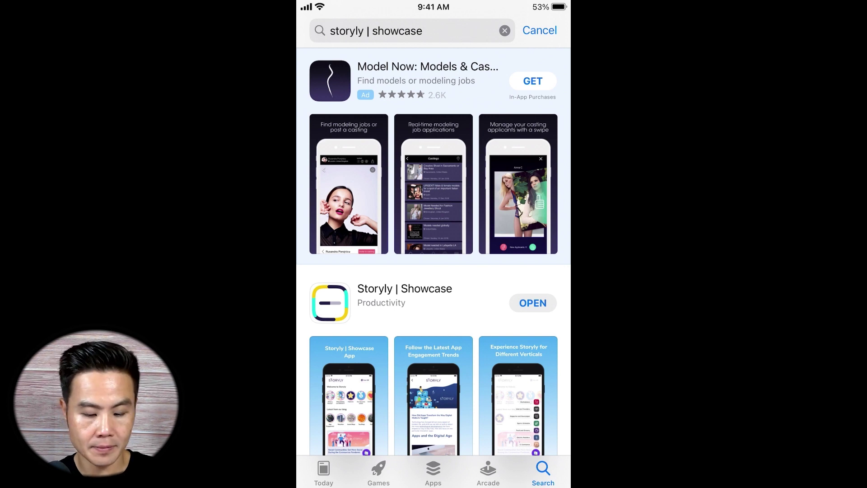
{"action": "left_click", "coordinate": [533, 303]}
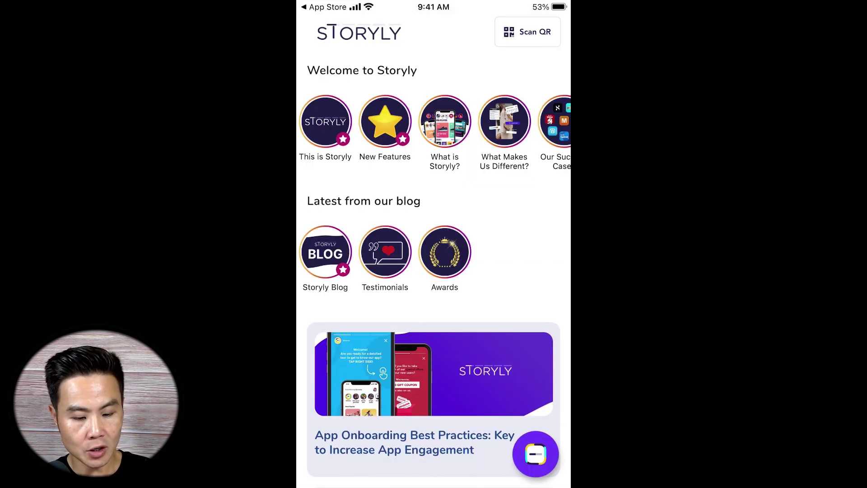
Scan the QR code for Motivation Mindset: Lets Go and load its stories with Show Test Groups enabled.
{"action": "left_click", "coordinate": [527, 31]}
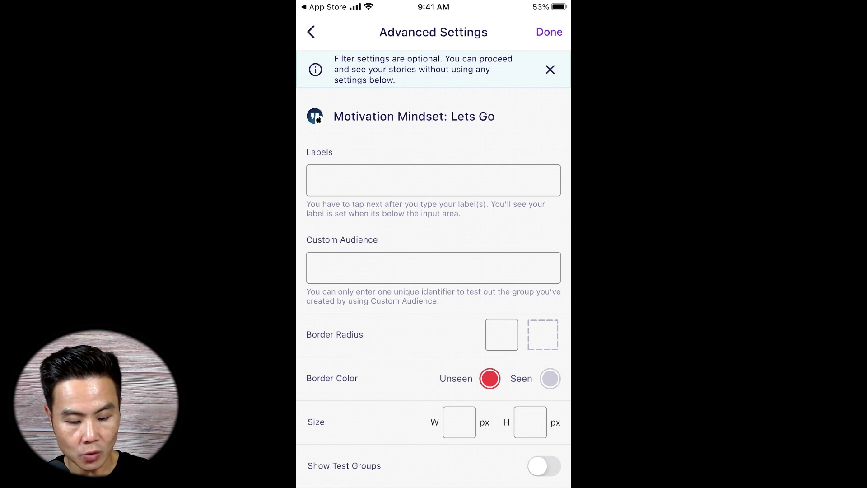
{"action": "scroll", "coordinate": [433, 271], "scroll_direction": "down", "scroll_amount": 2}
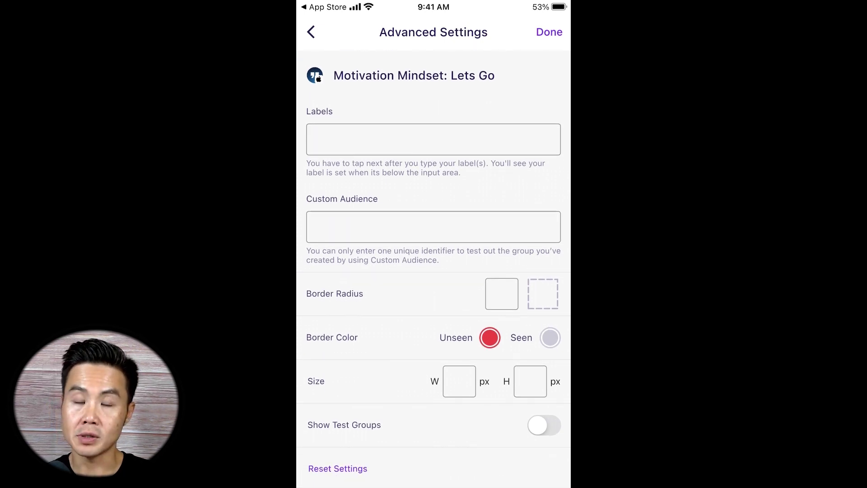
{"action": "left_click", "coordinate": [543, 424]}
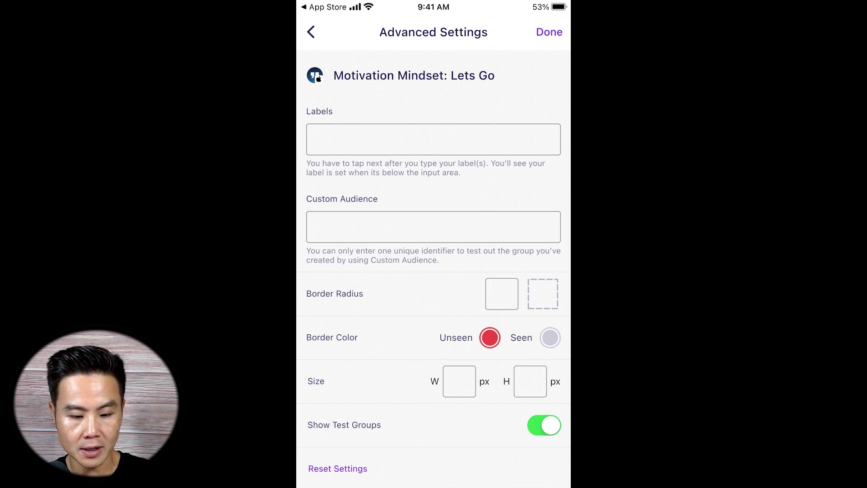
{"action": "left_click", "coordinate": [549, 32]}
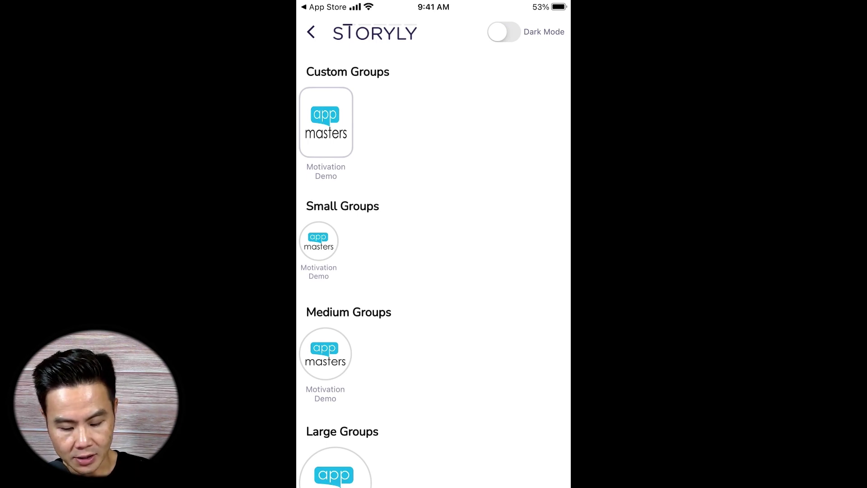
In the Motivation Demo group, react to the "New Episode Is Out" story with the heart-eyes emoji and open the countdown story's Swipe Up link.
{"action": "scroll", "coordinate": [433, 271], "scroll_direction": "down", "scroll_amount": 5}
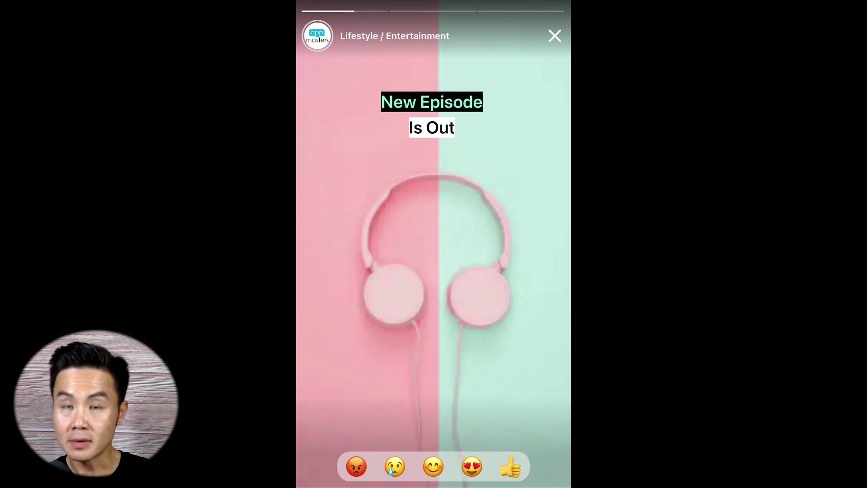
{"action": "left_click", "coordinate": [472, 466]}
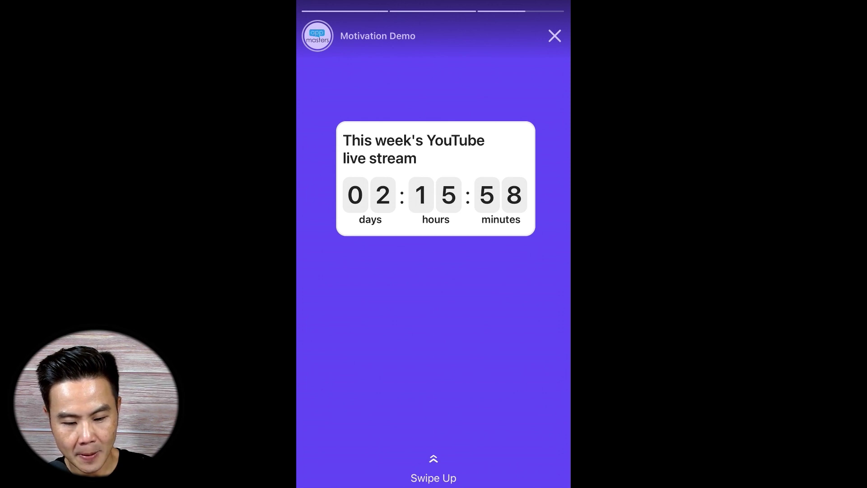
{"action": "left_click", "coordinate": [433, 472]}
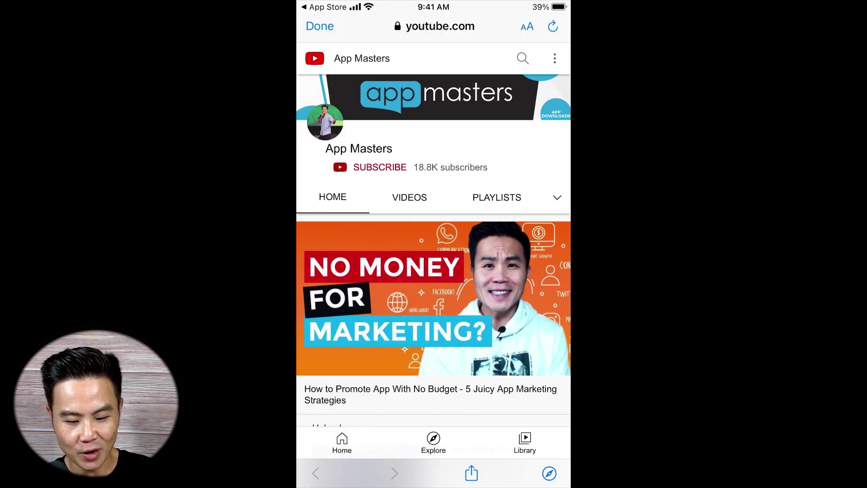